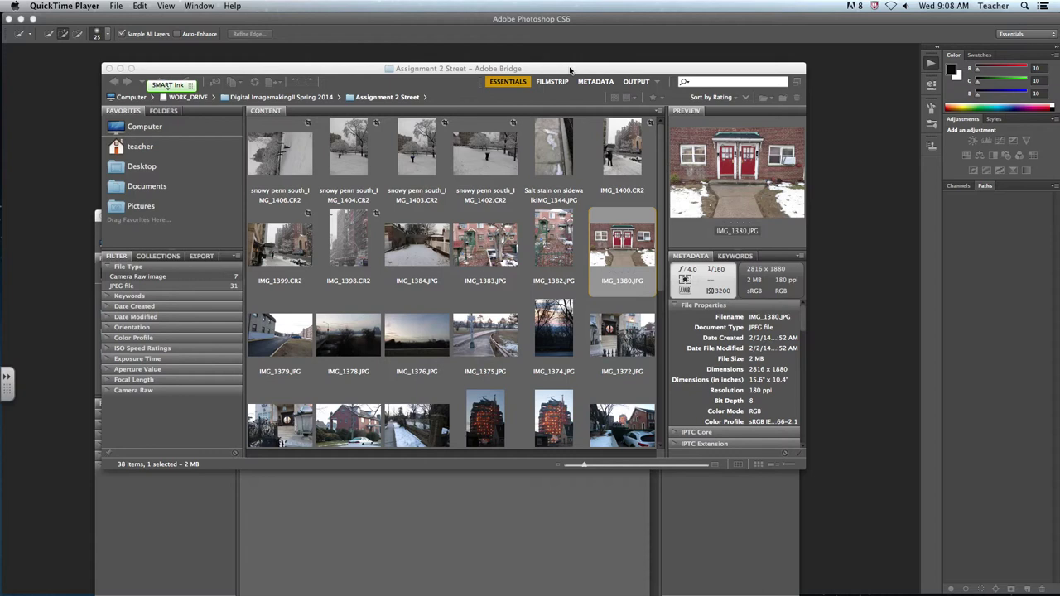
Step: Select the IMG_1380 photo in Bridge and open it in Camera Raw from its context menu
click(634, 246)
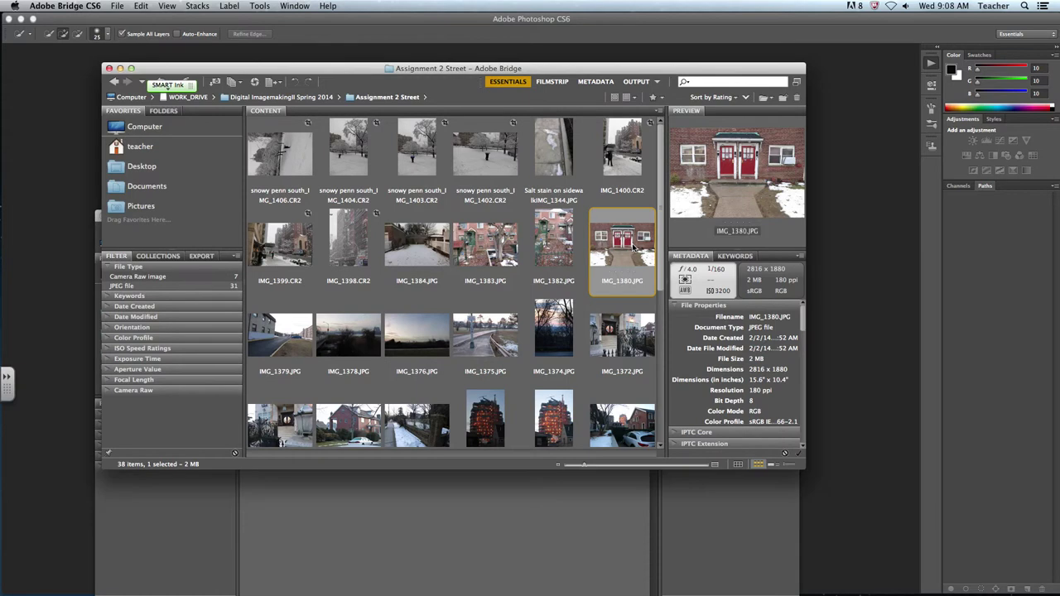
click(117, 6)
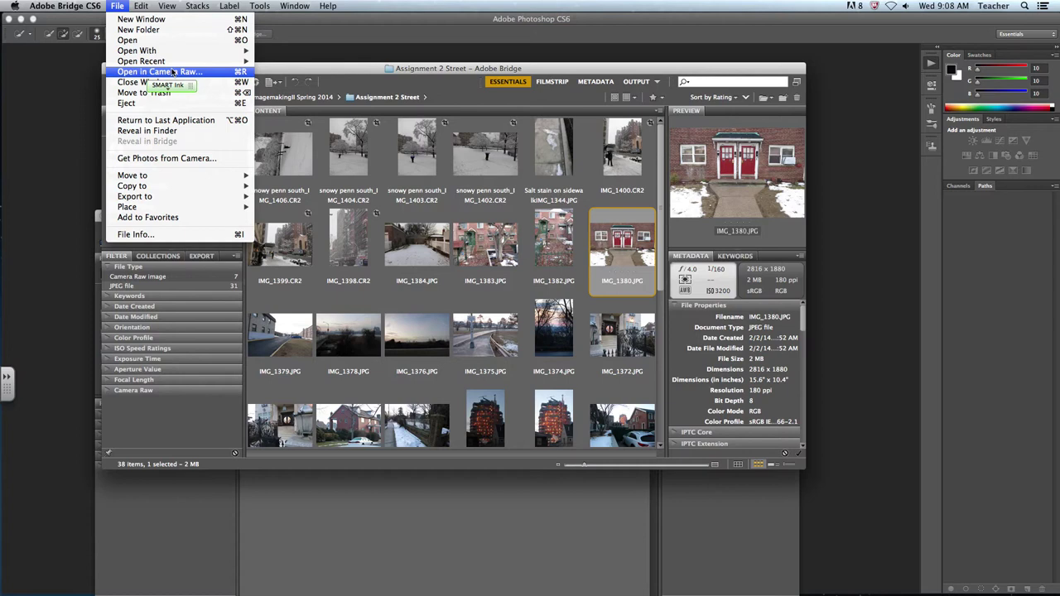
click(628, 256)
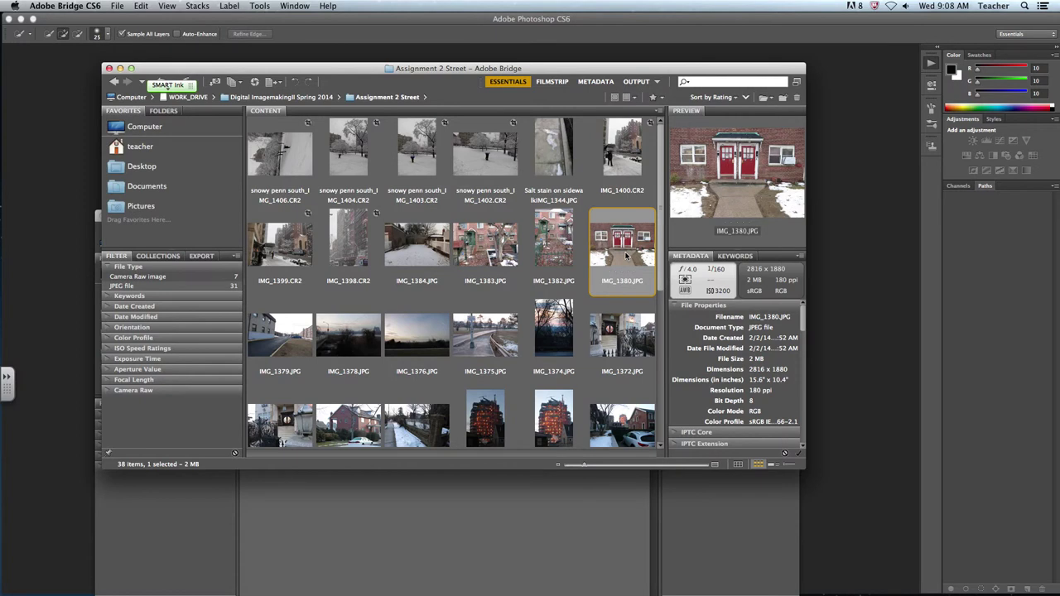
right_click(628, 257)
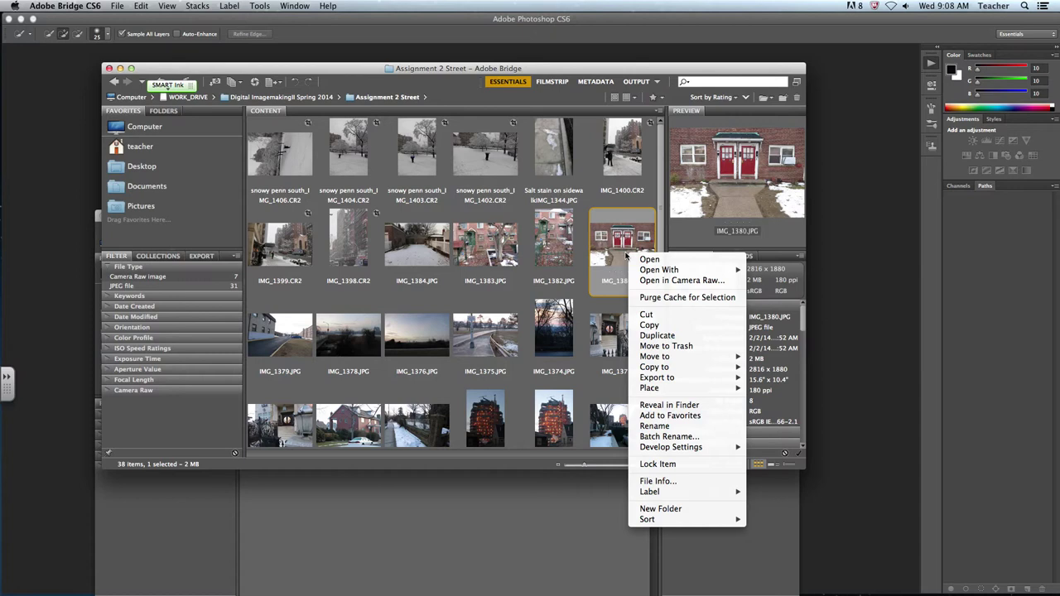
click(657, 281)
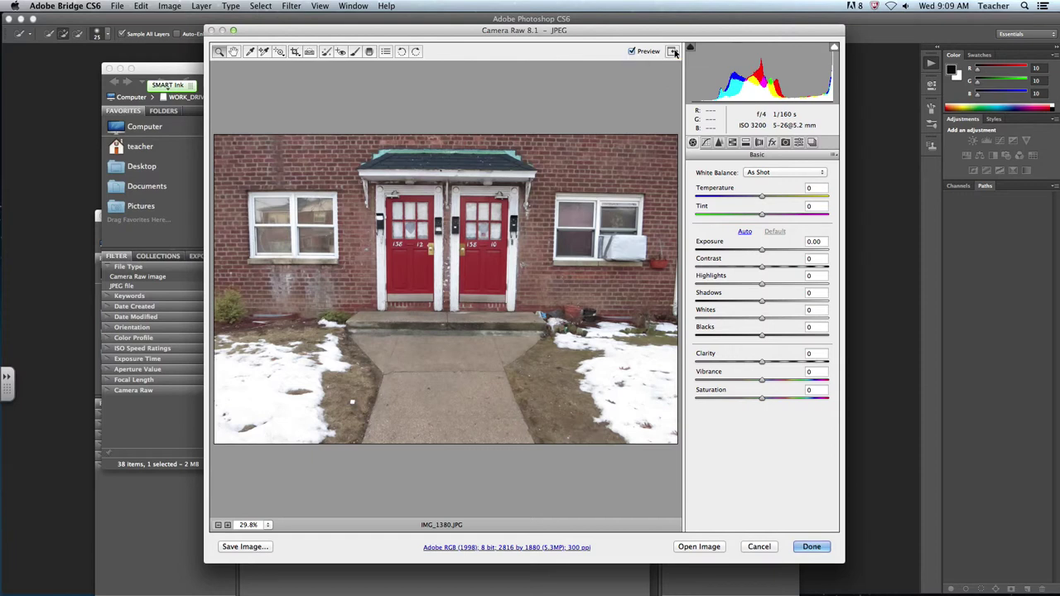
Step: Switch the Camera Raw editor to full-screen mode for a larger preview
click(674, 51)
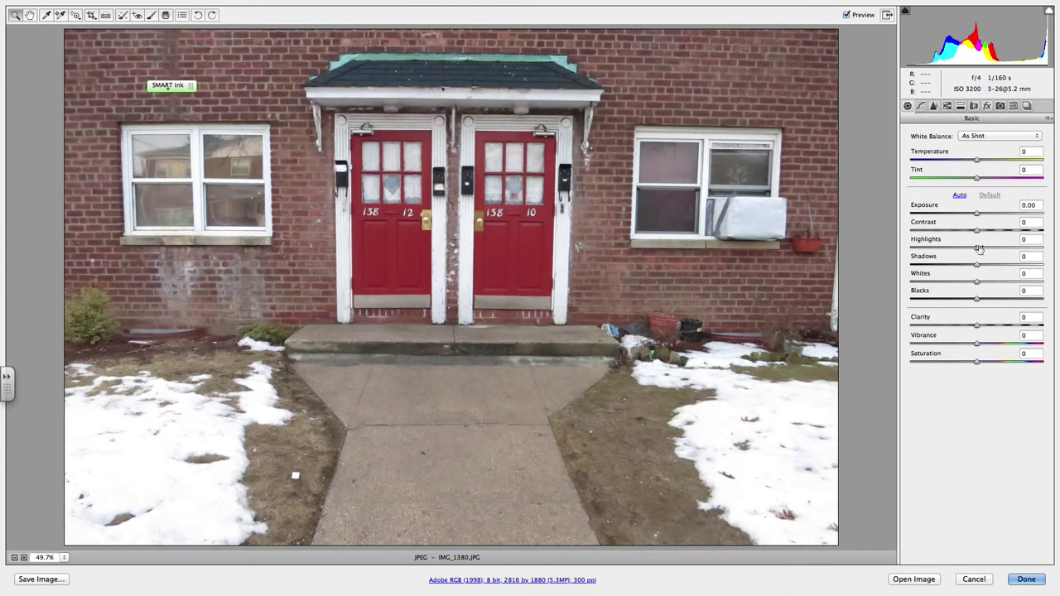
Step: Select the Highlights value field to enter a new amount
click(978, 248)
Step: Set Highlights to -43, drag it down to -98, and lower Shadows to -15
text(-43)
key(Return)
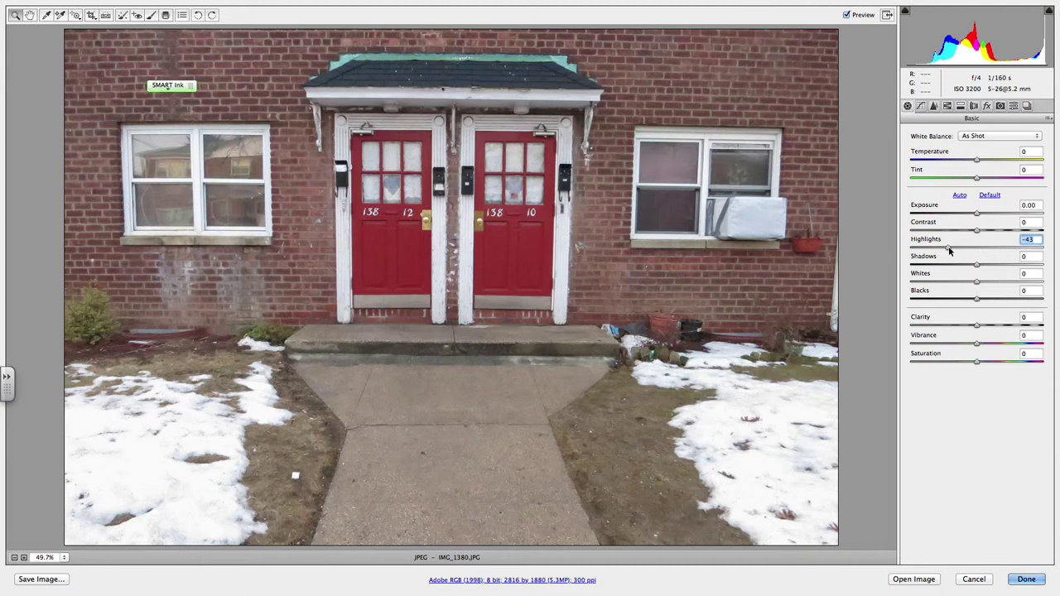
drag(948, 246, 912, 249)
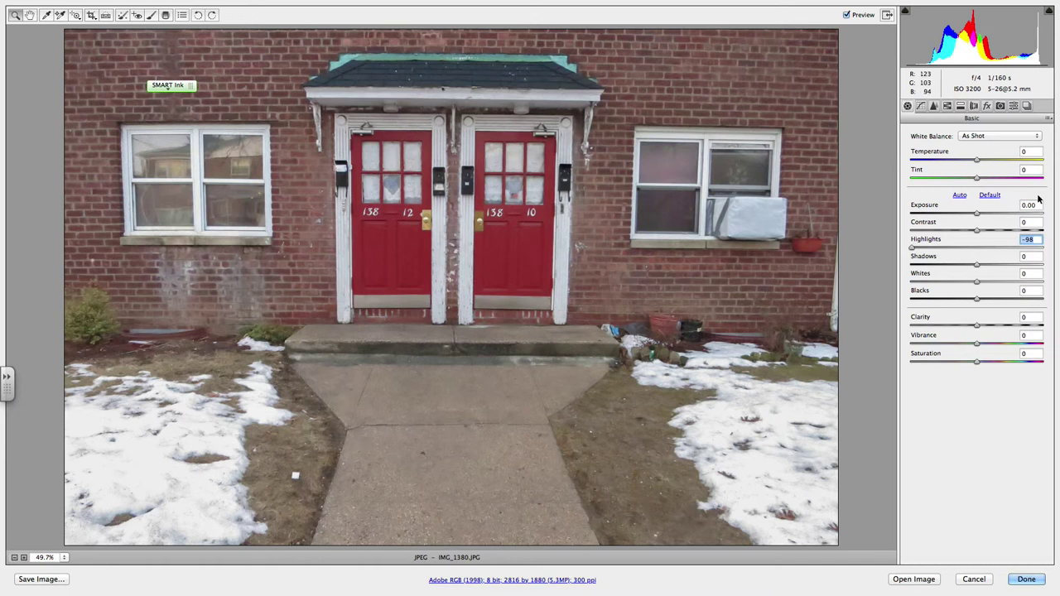
drag(978, 266, 971, 269)
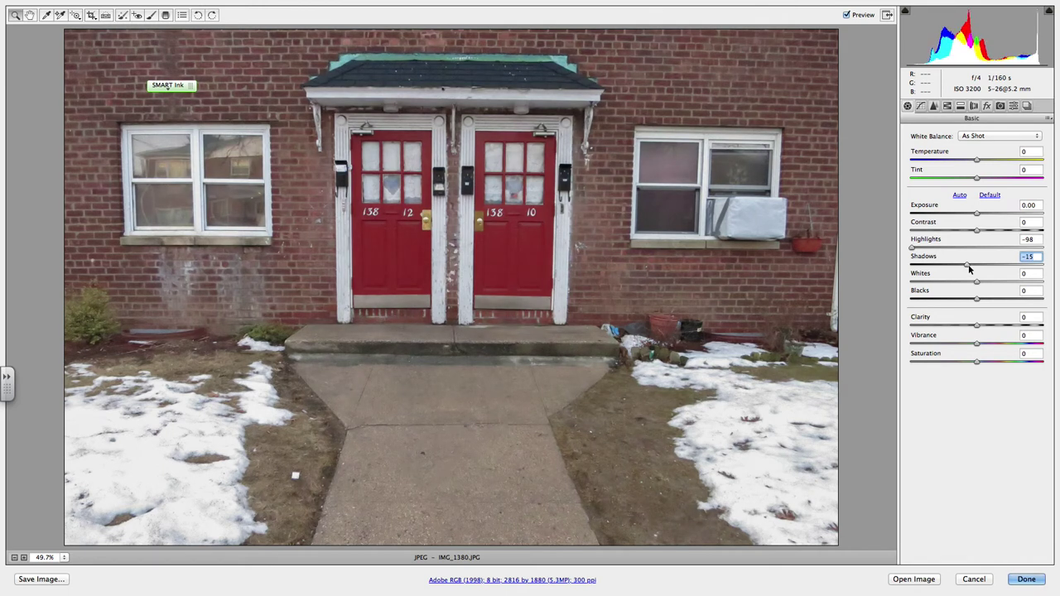
Step: Try Shadows values between -83 and -21, finally settling at -47
drag(970, 269, 1035, 270)
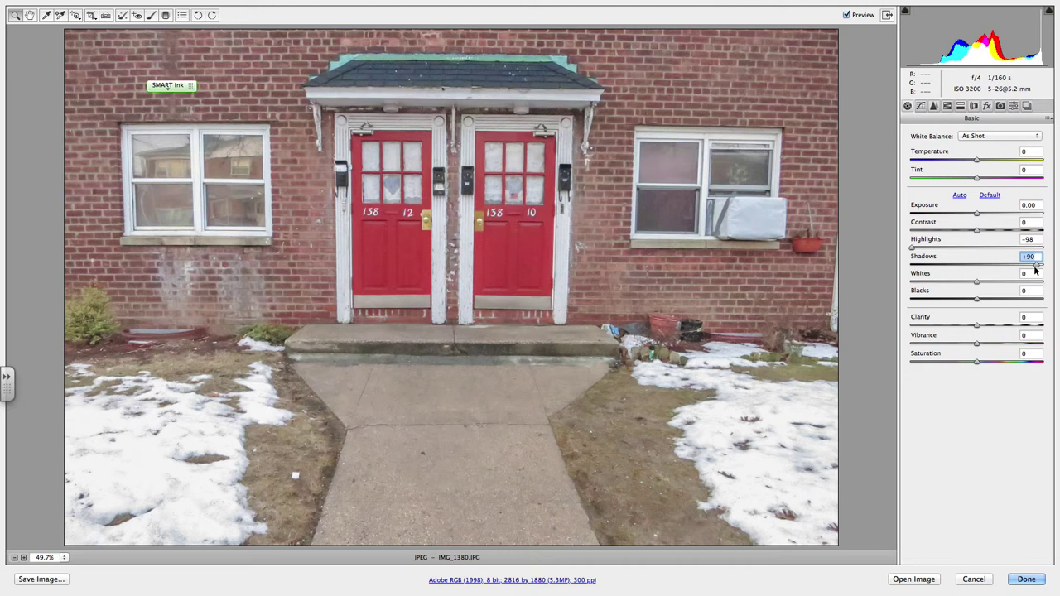
drag(1035, 266, 925, 263)
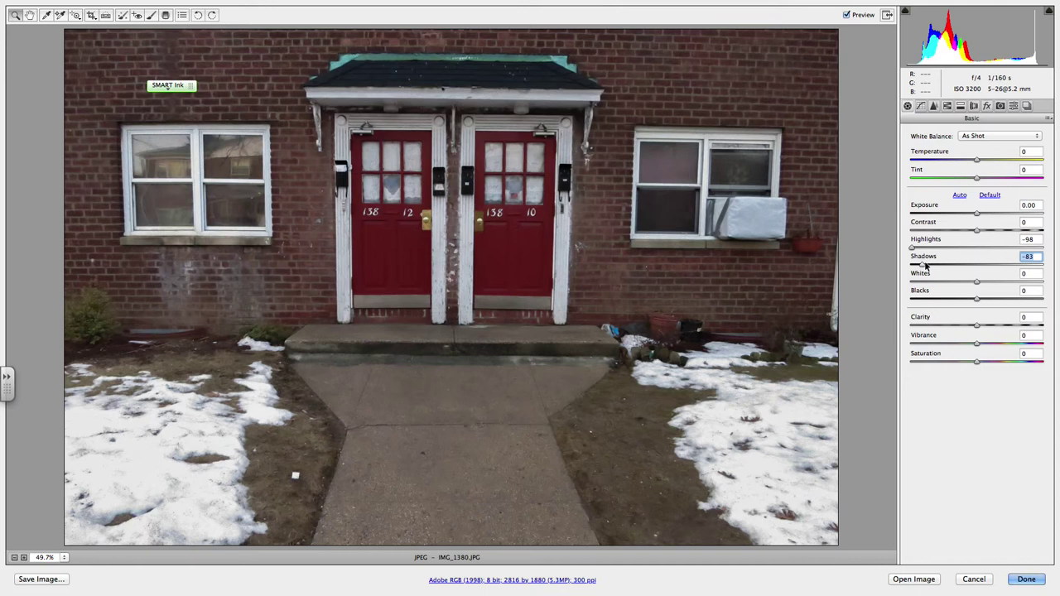
drag(926, 264, 933, 265)
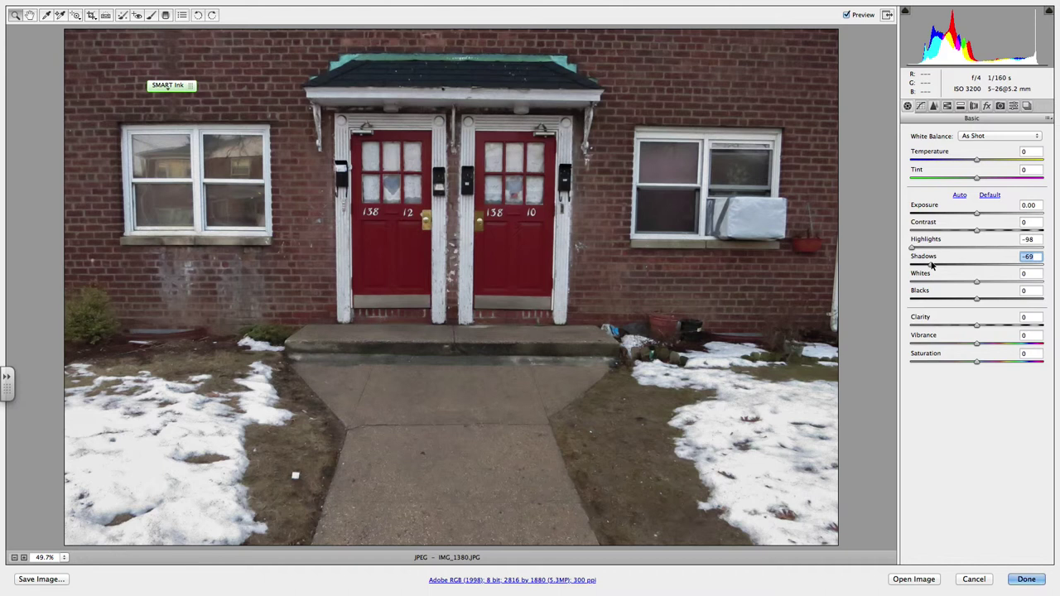
drag(931, 264, 963, 265)
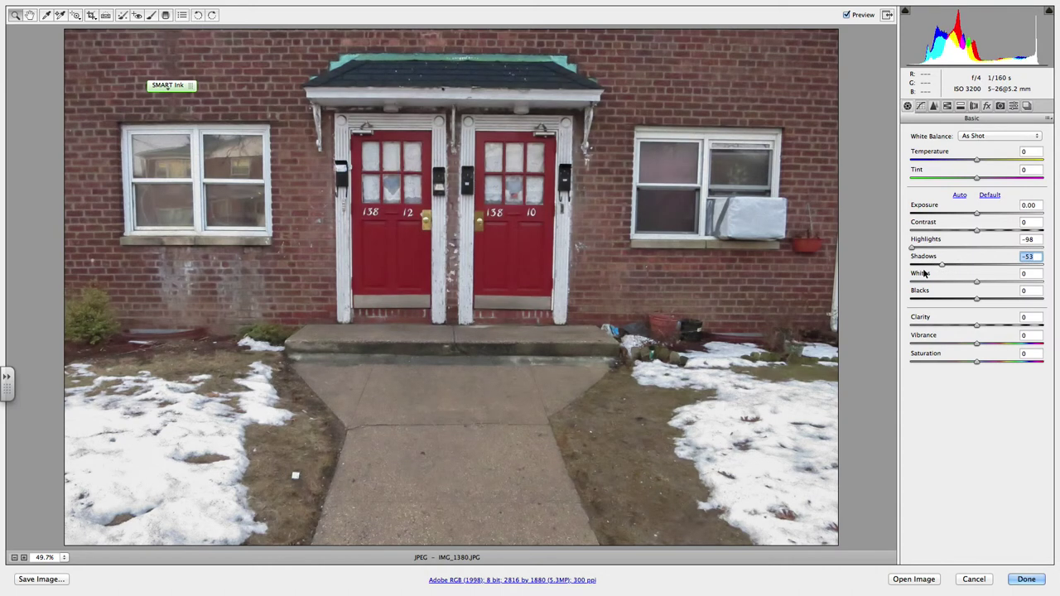
click(924, 274)
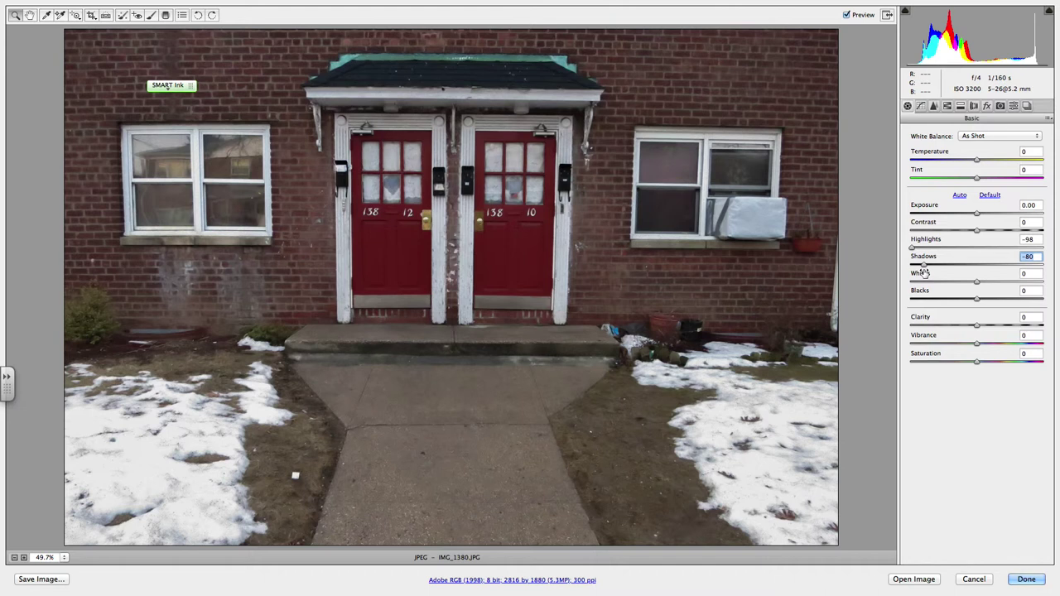
drag(925, 271, 947, 267)
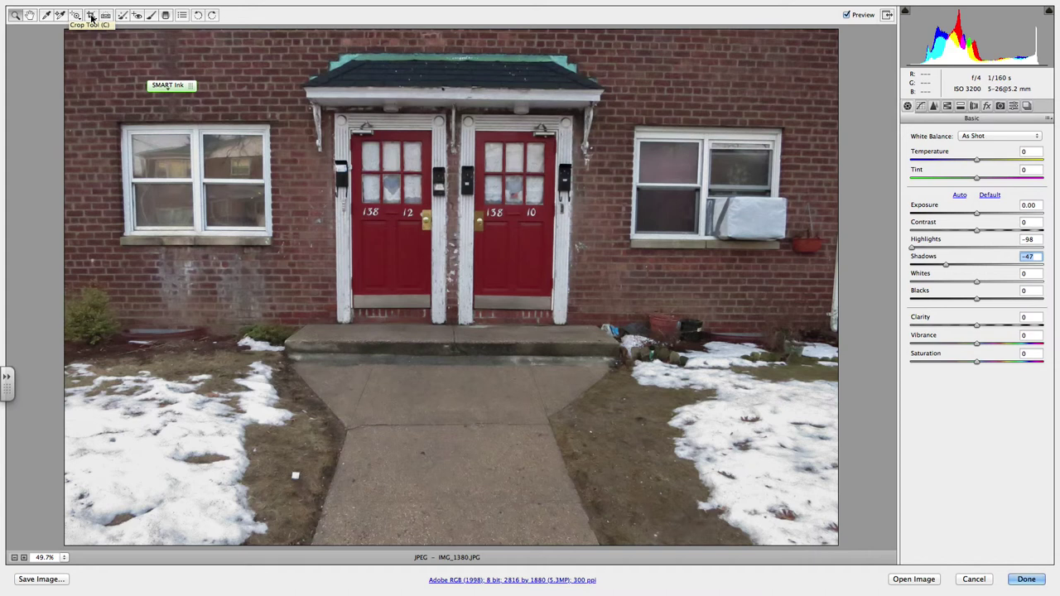
Step: Draw a crop covering most of the photo and preview the cropped result
click(91, 16)
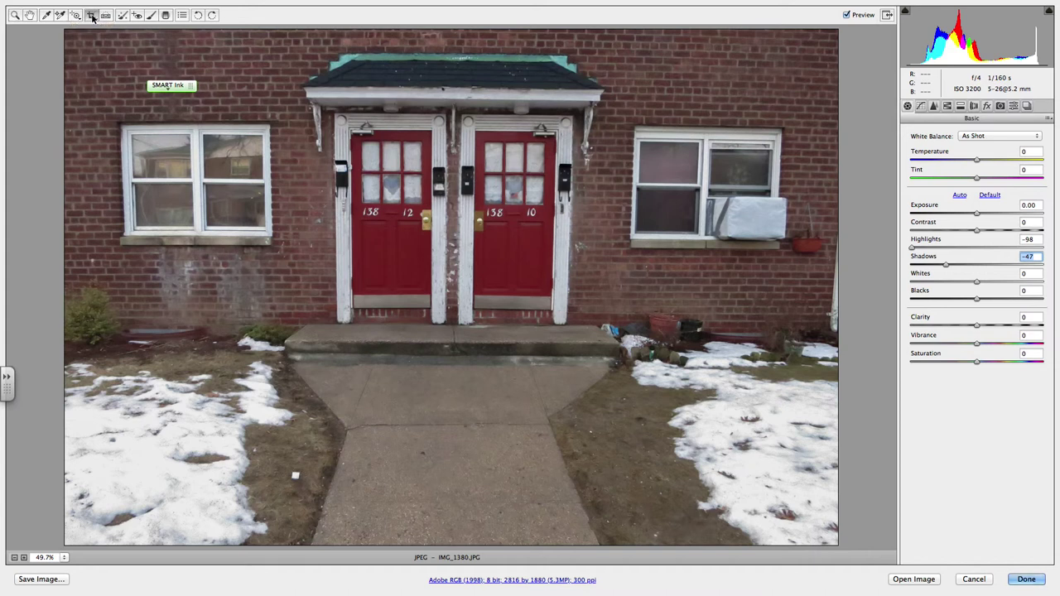
drag(101, 45, 810, 492)
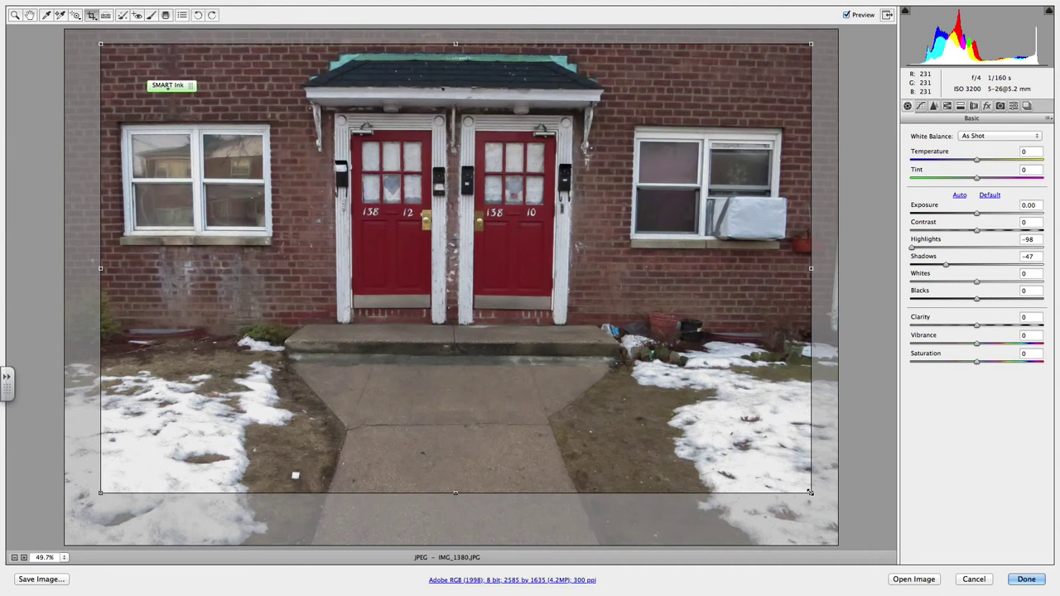
key(z)
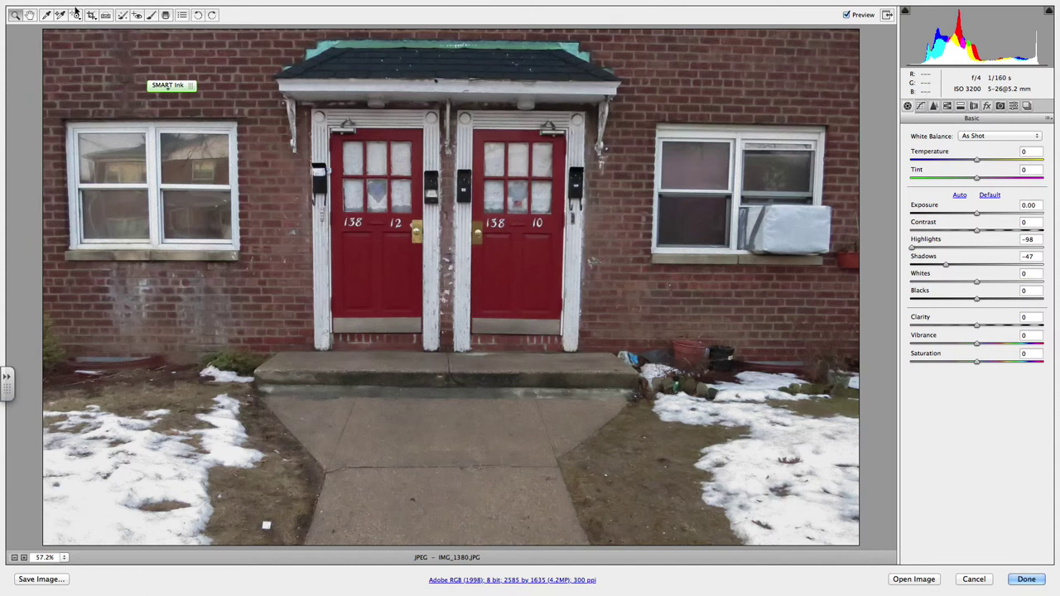
Step: Extend the crop slightly left, apply it at 2611 × 1635 pixels, and show Camera Calibration
click(92, 15)
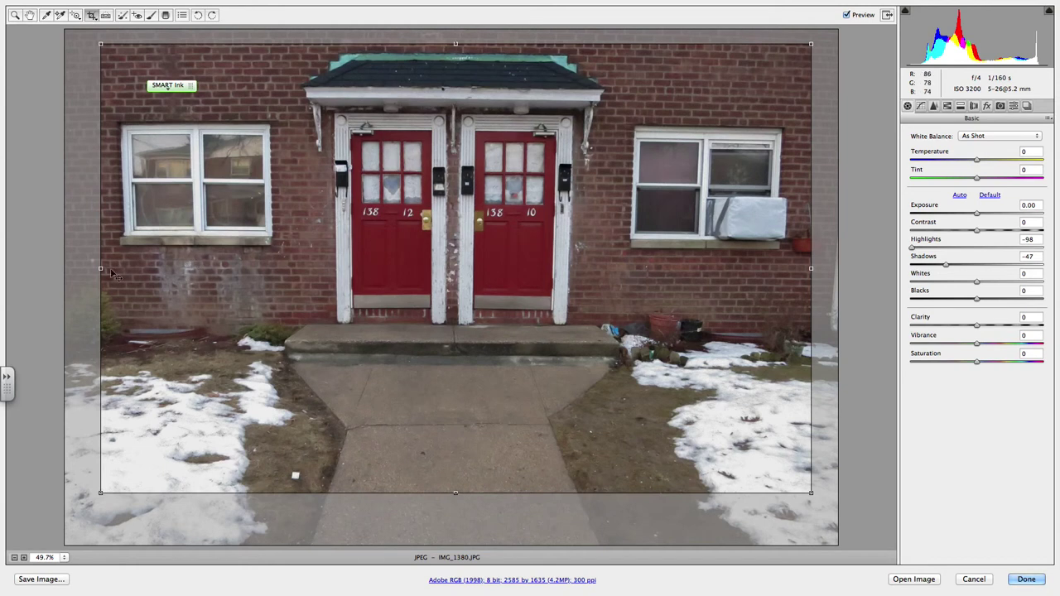
drag(100, 268, 93, 269)
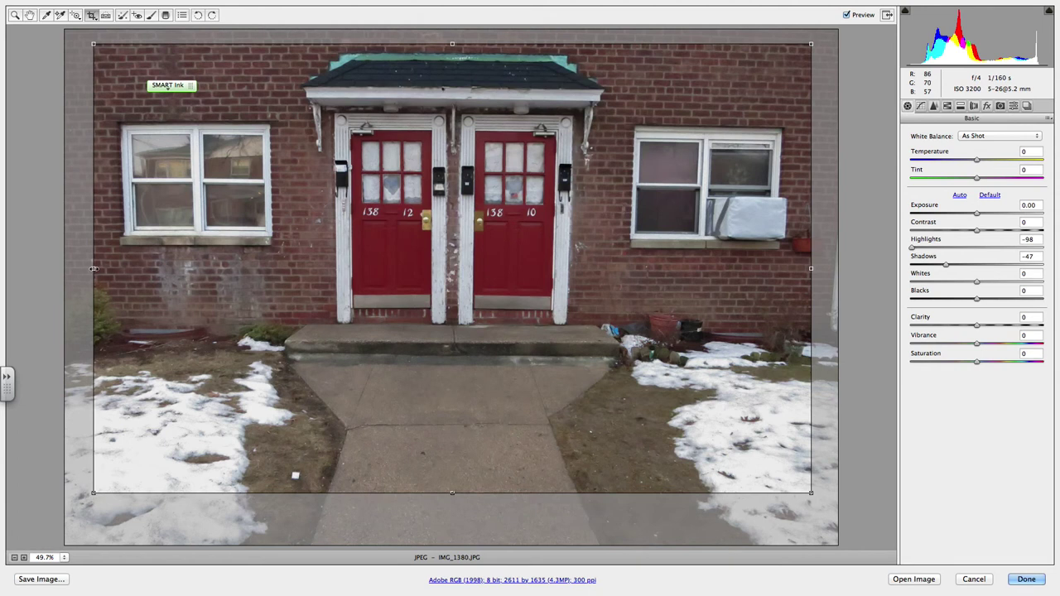
key(Return)
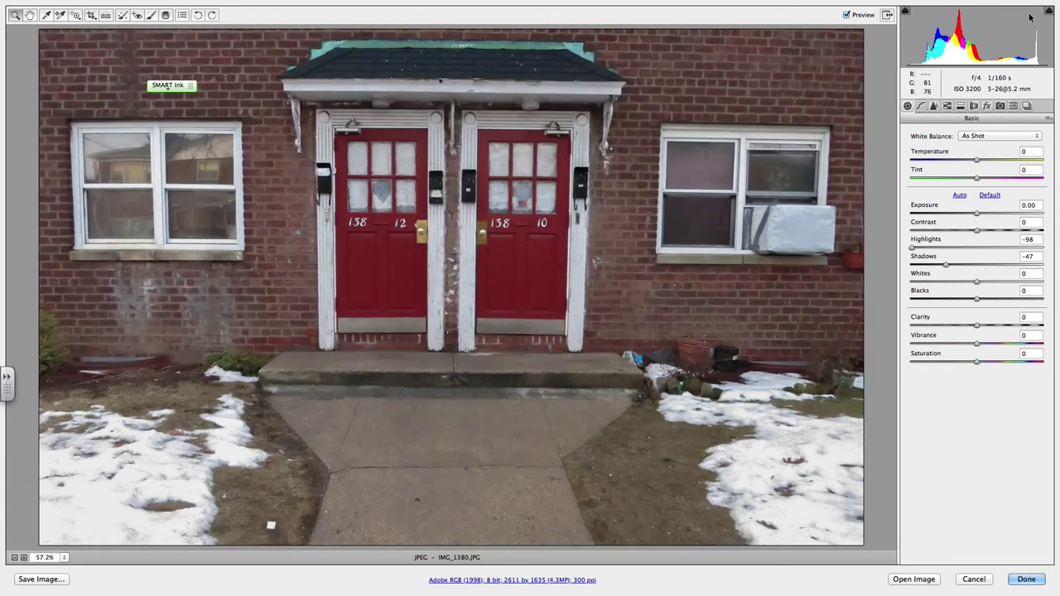
click(1000, 106)
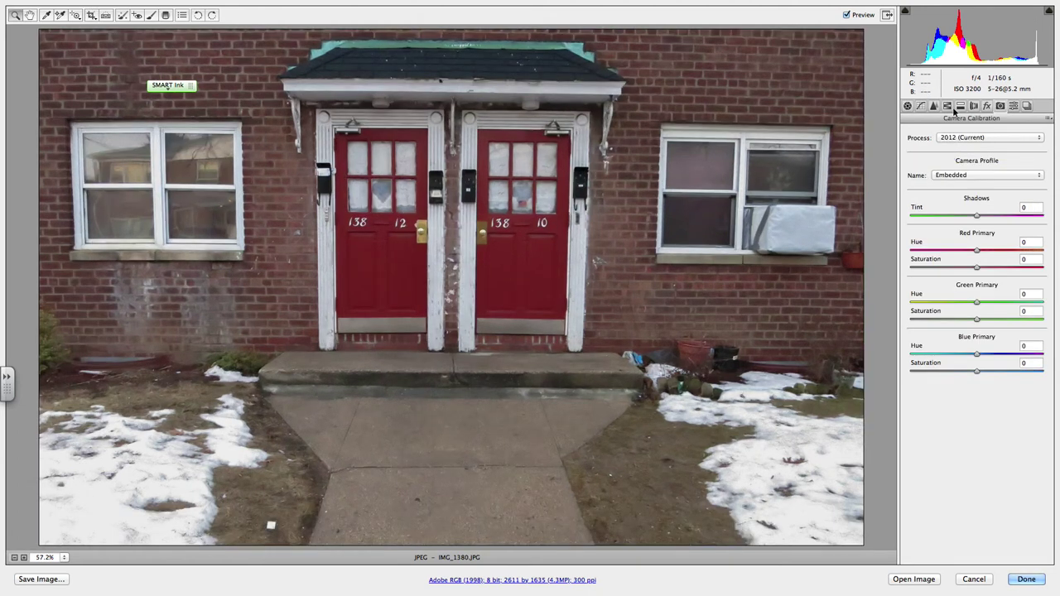
Step: Return to the Basic panel and nudge Temperature to +3 (Custom white balance)
click(908, 107)
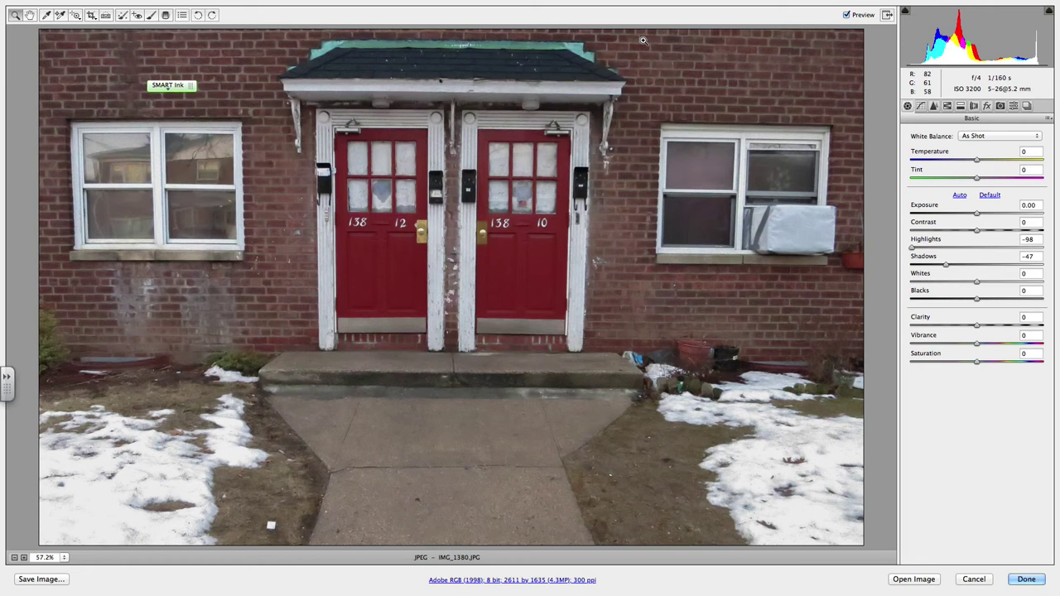
mouse_move(978, 160)
mouse_down()
mouse_move(999, 163)
mouse_move(955, 165)
mouse_move(981, 162)
mouse_up()
Step: Reset Temperature to 0, then cool it to -8
double_click(972, 161)
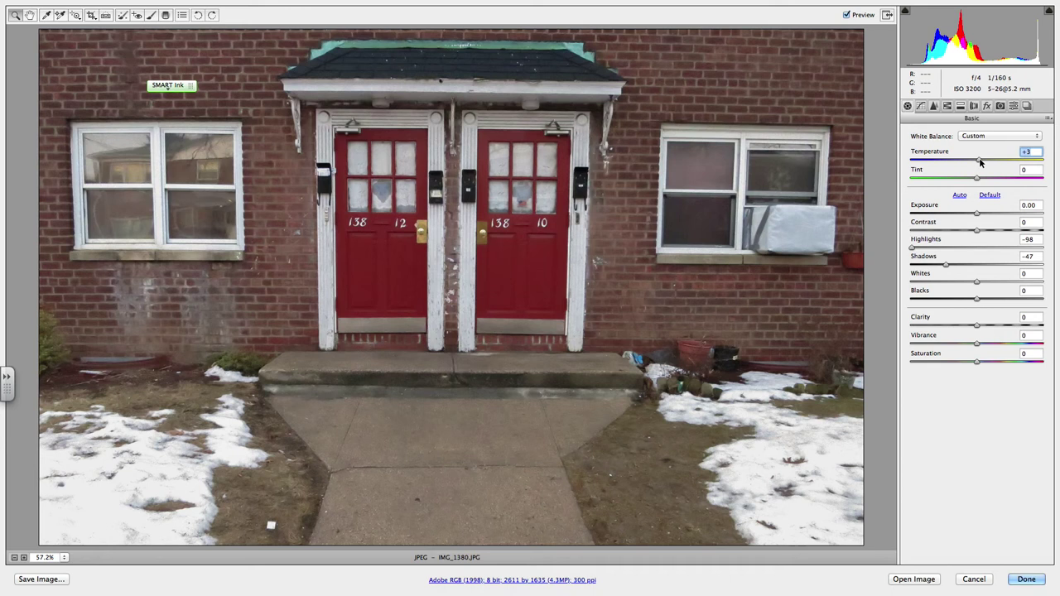
drag(981, 163, 974, 164)
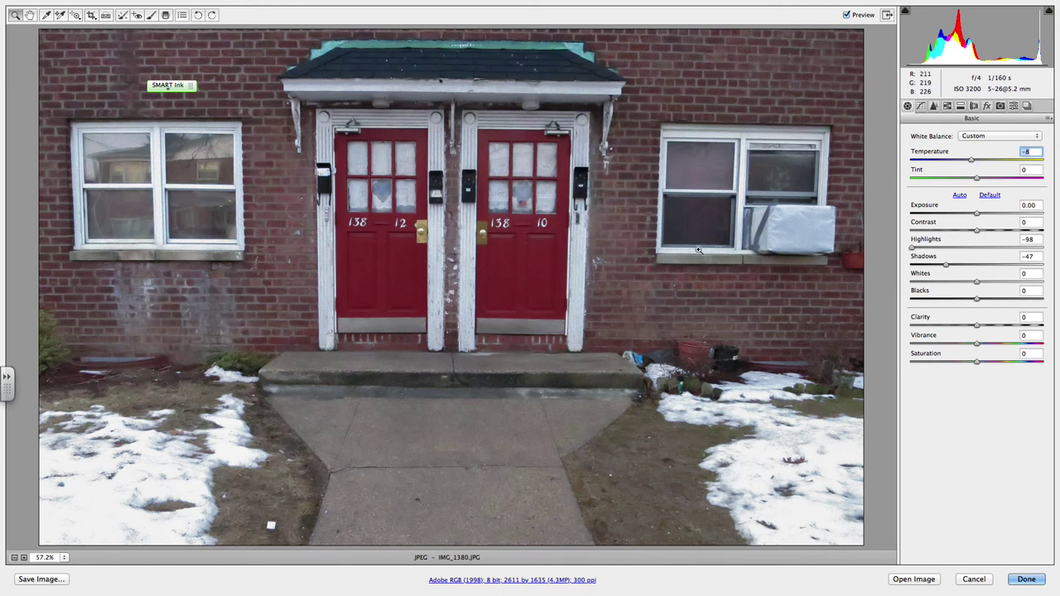
click(474, 208)
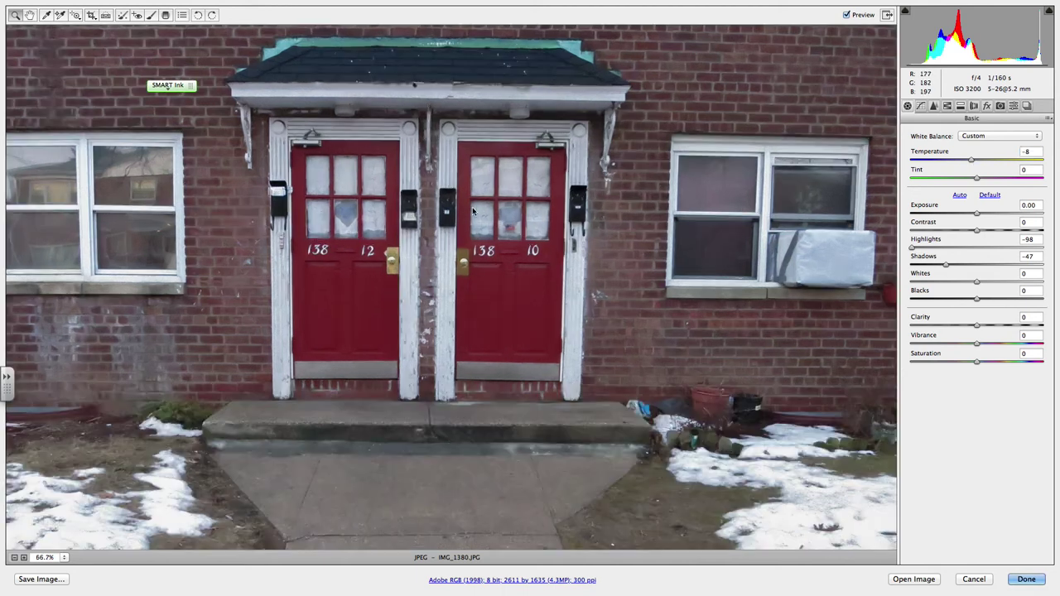
Step: Zoom the preview to 200% on the two red doors
click(472, 208)
click(472, 208)
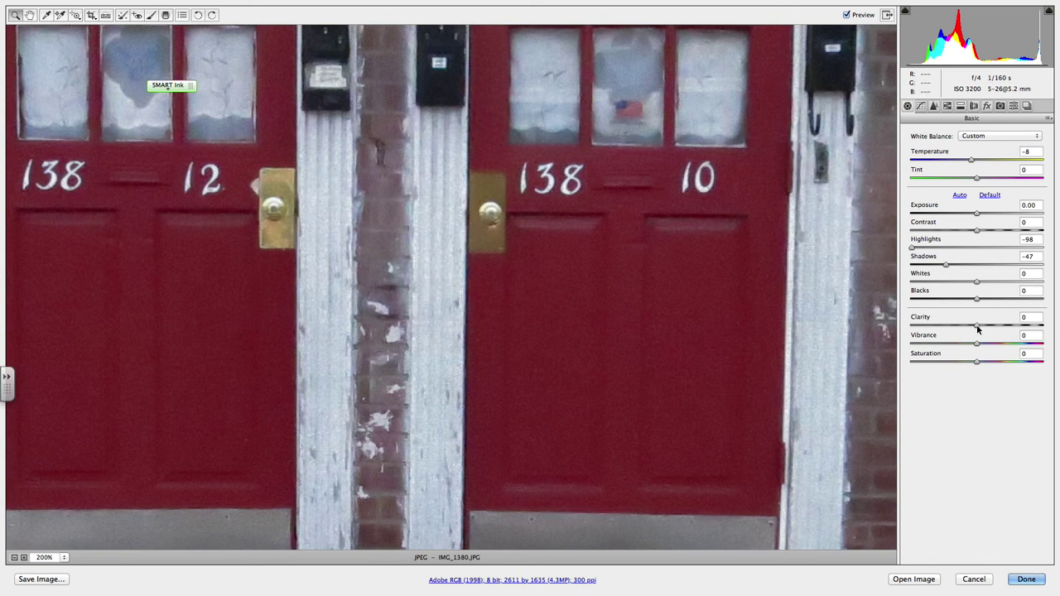
Step: Push Clarity up to +62, fit the photo in view, then ease Clarity back to +3
mouse_move(977, 326)
mouse_down()
mouse_move(1025, 328)
mouse_move(979, 330)
mouse_up()
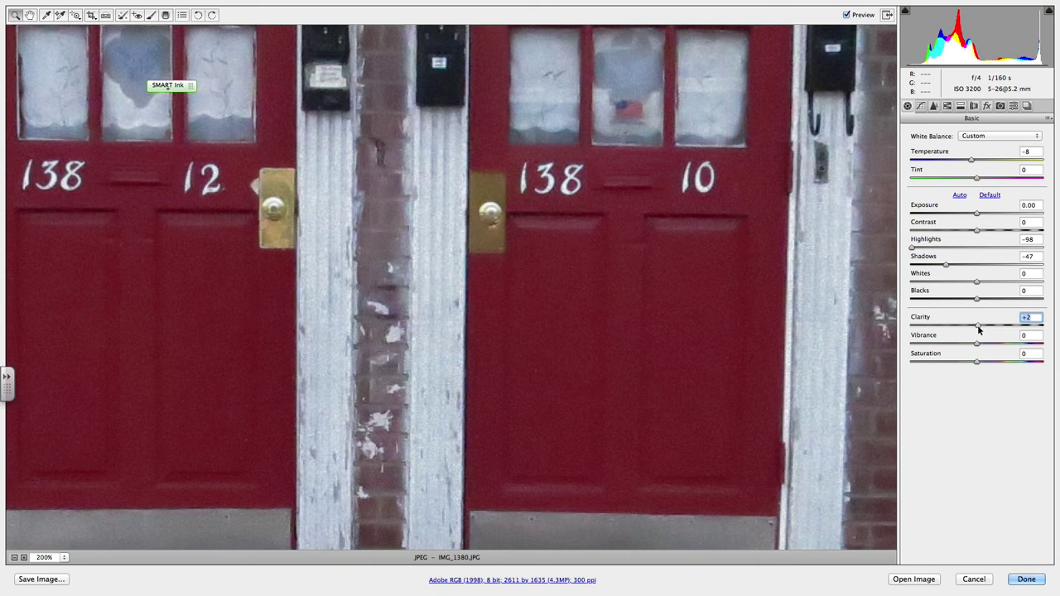
drag(978, 328, 1020, 329)
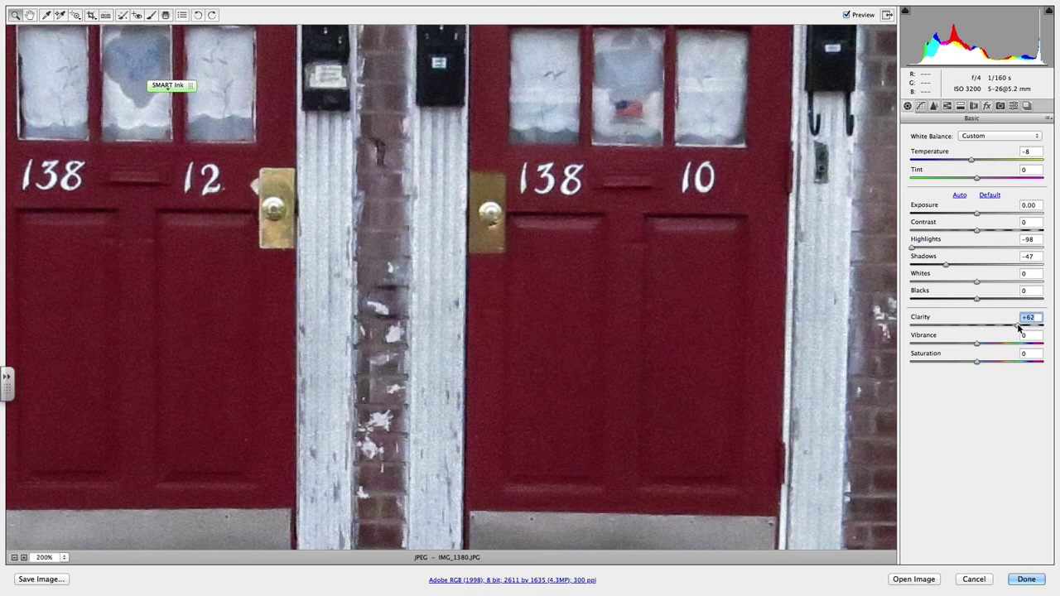
key(super+0)
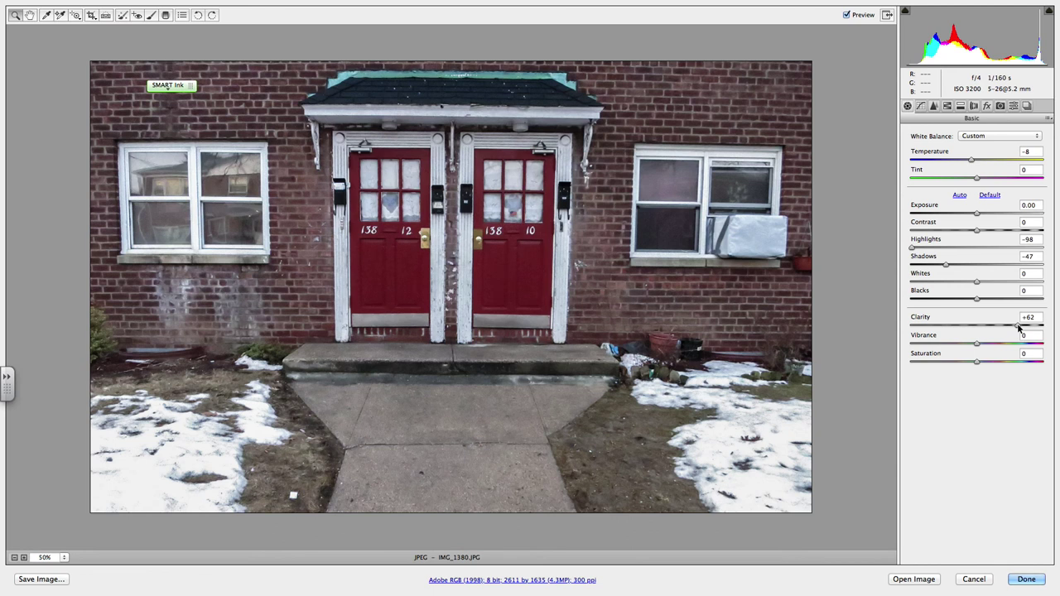
drag(1020, 329, 979, 329)
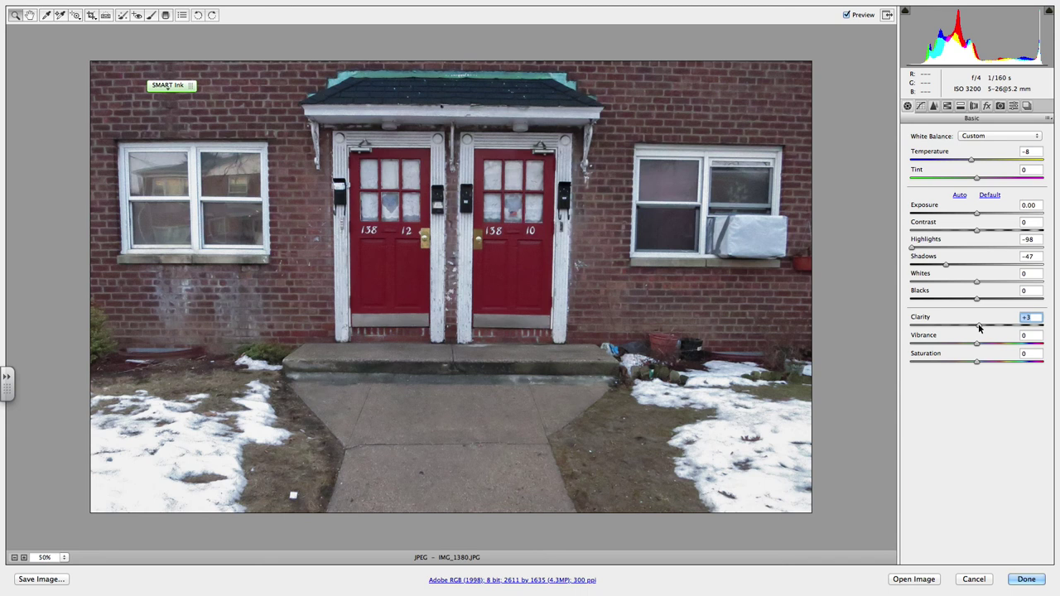
Step: Adjust the Clarity slider to settle on +41
drag(979, 329, 1004, 329)
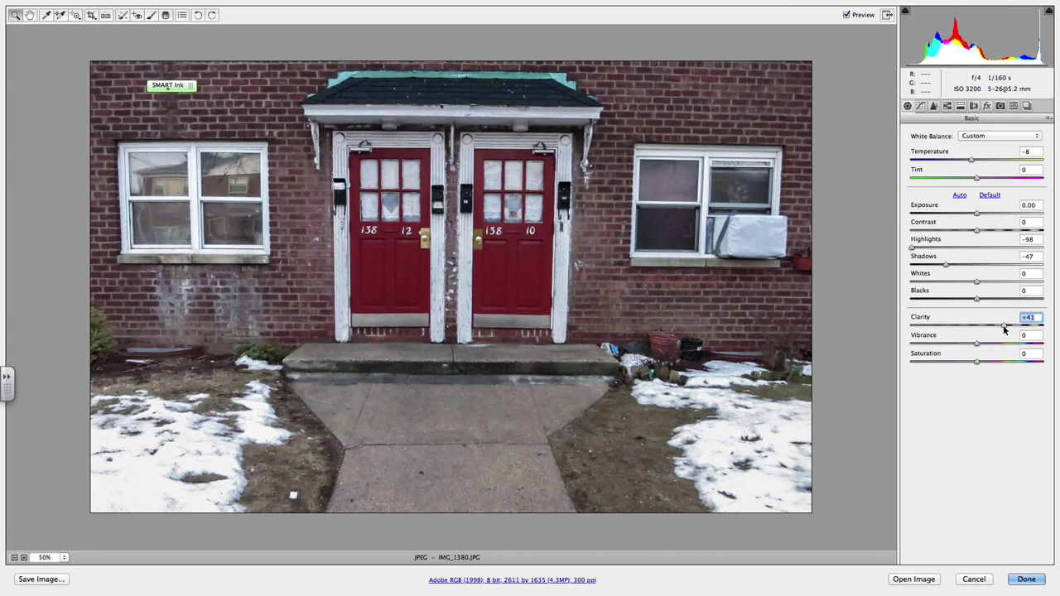